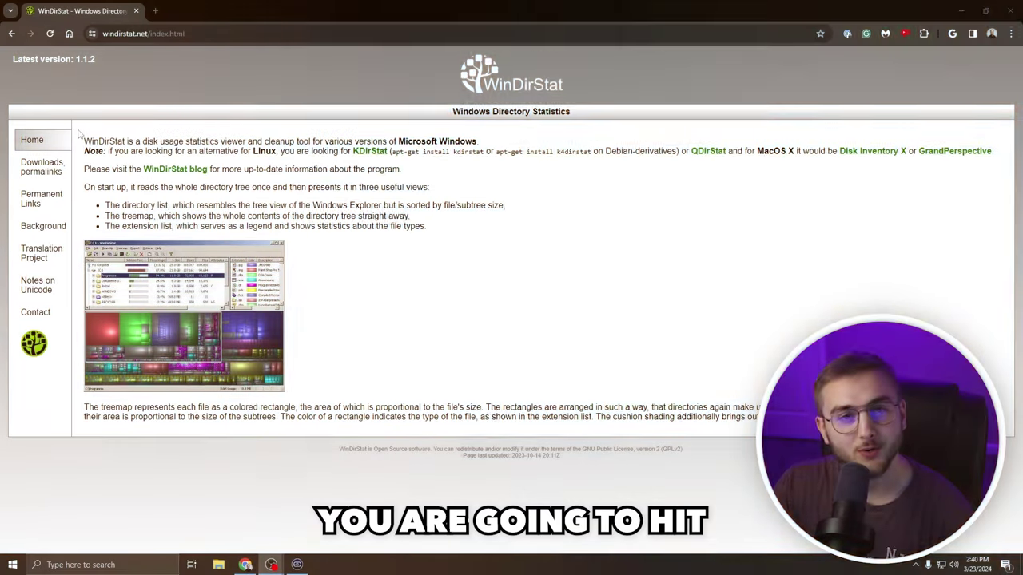
Go to WinDirStat's downloads page and follow the SourceForge download for version 1.1.2
click(50, 176)
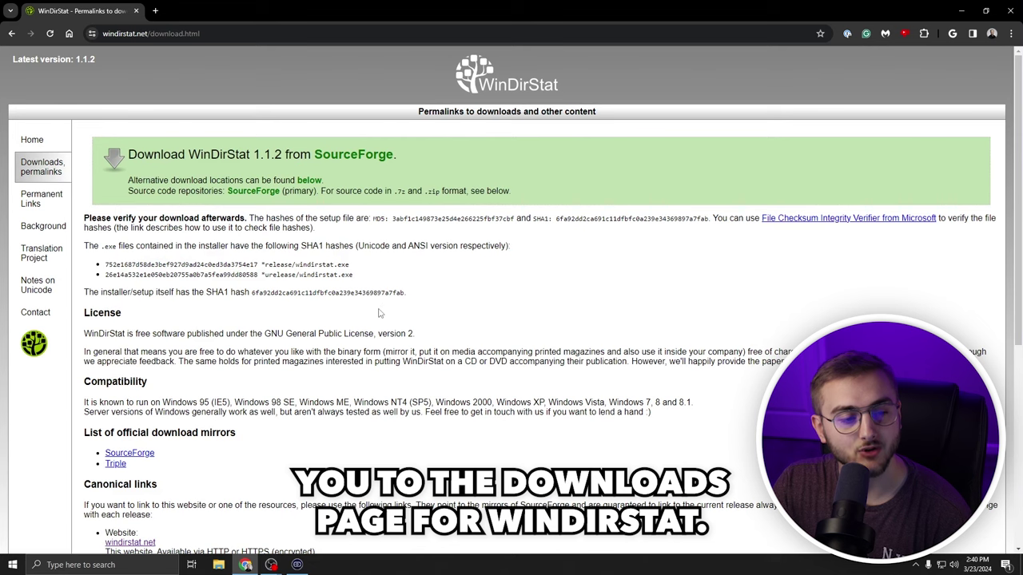
click(353, 161)
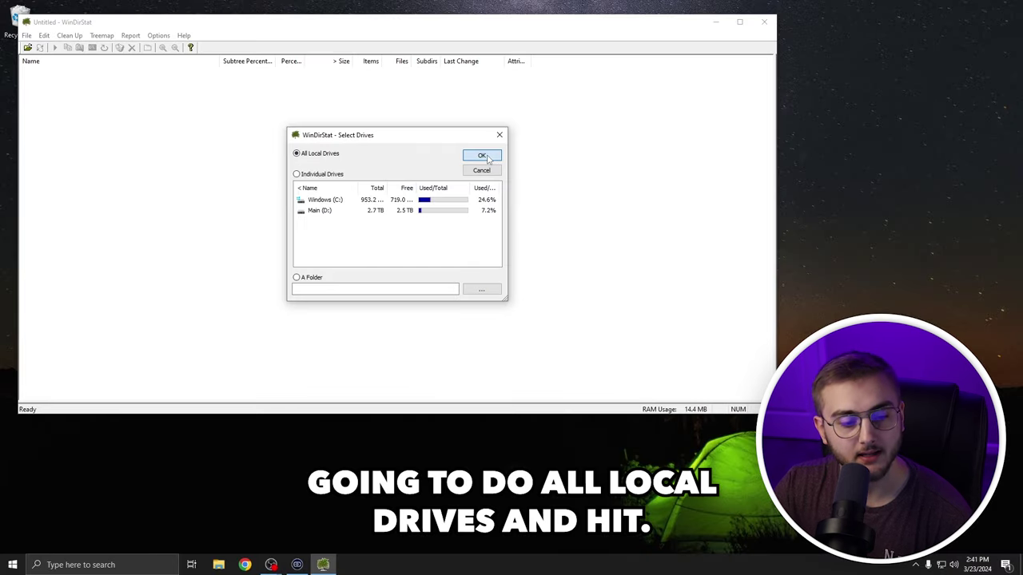
Scan all local drives for disk usage
click(483, 155)
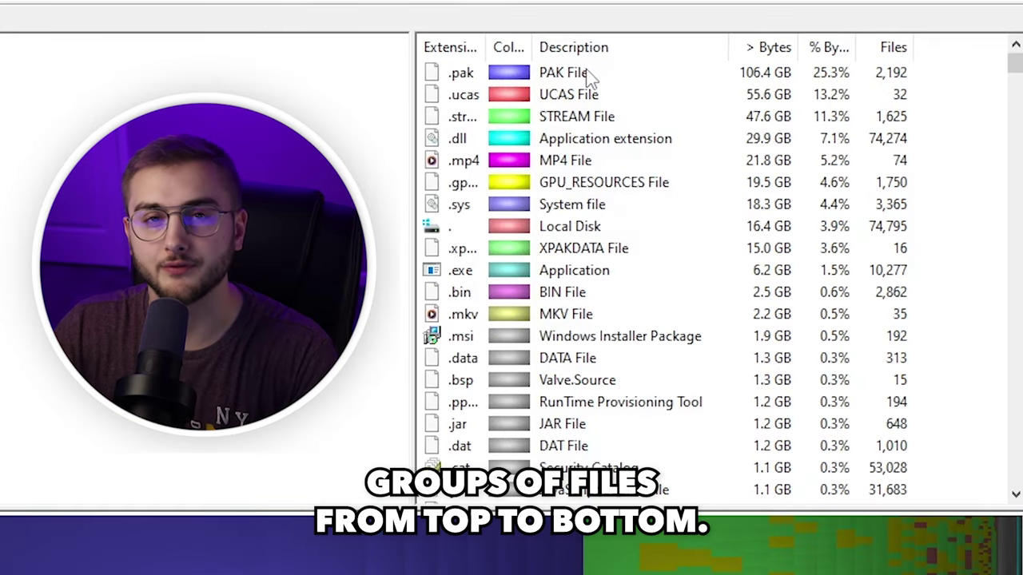
Highlight the PAK, UCAS, STREAM and DLL file types in the treemap one after another
click(627, 74)
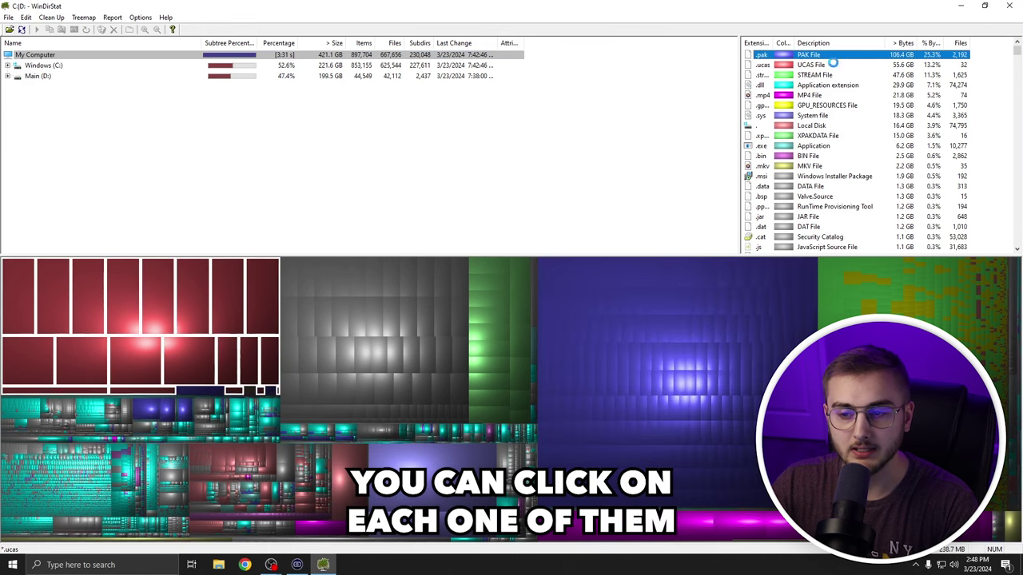
click(834, 64)
click(836, 75)
click(839, 86)
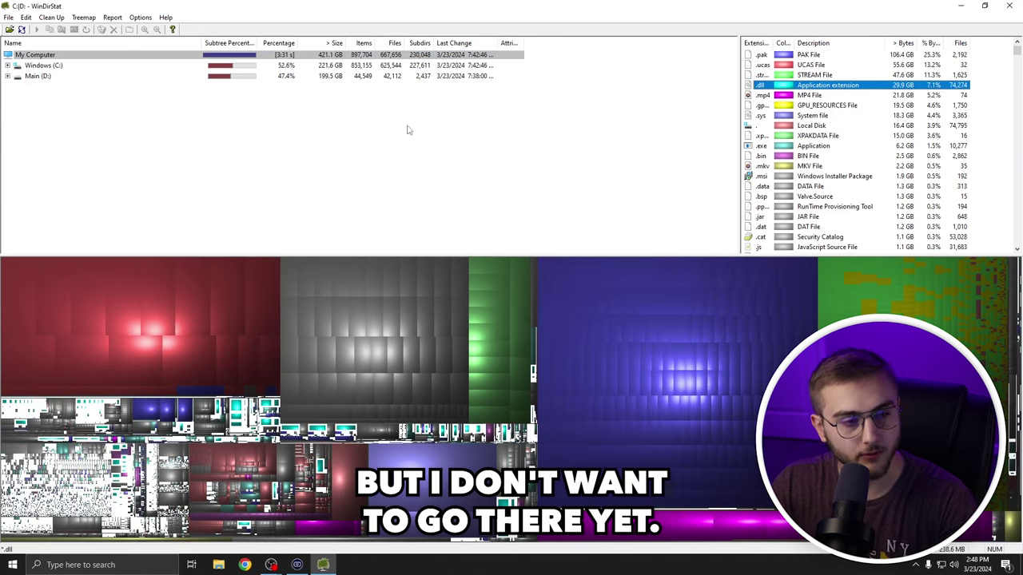
Outline the treemap areas covered by My Computer and by the Windows (C:) drive
click(107, 56)
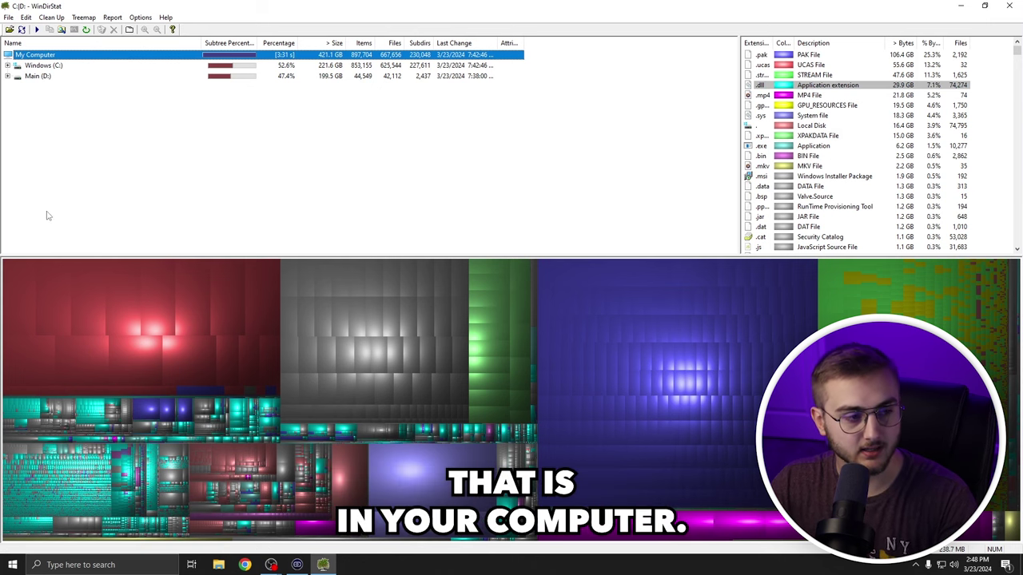
click(86, 69)
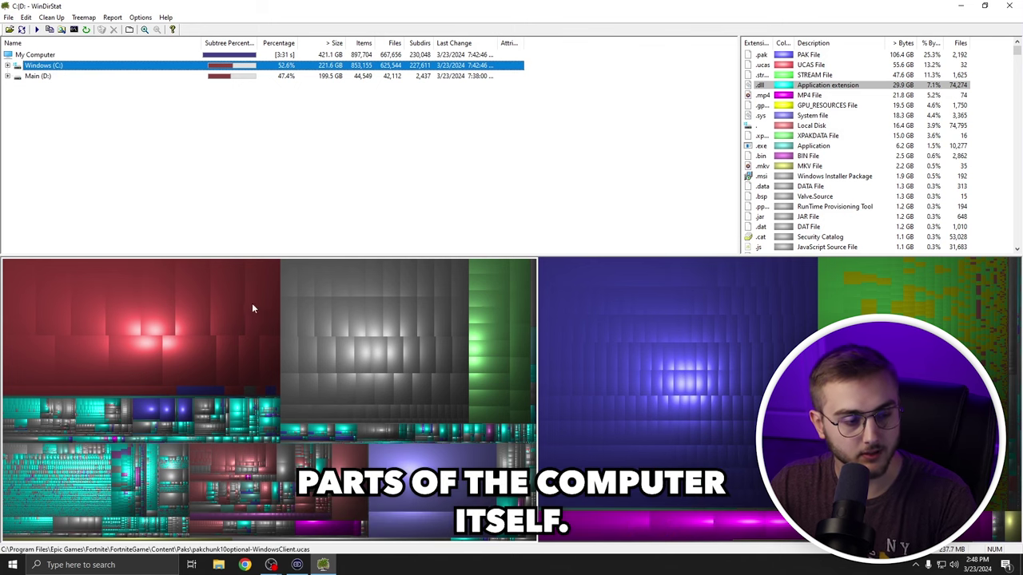
Trace a file in the treemap's large red area to its FortniteGame folder and outline that folder's share
click(90, 322)
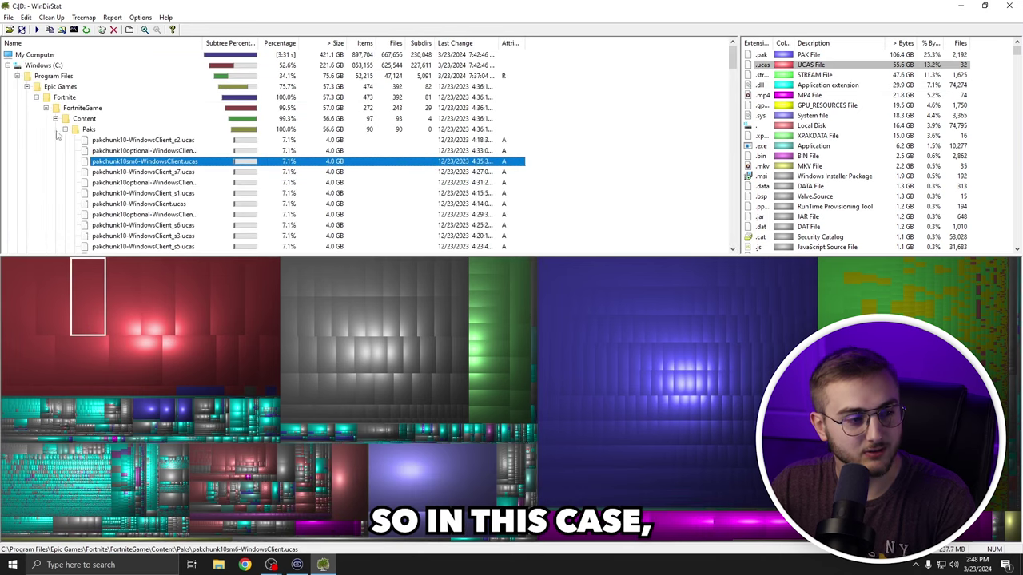
click(80, 108)
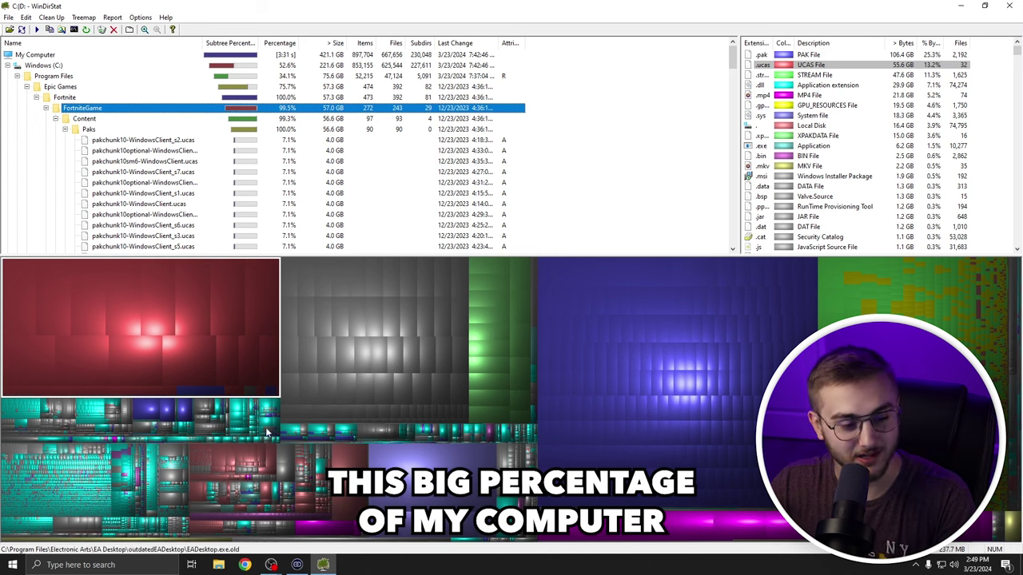
Trace files in the treemap's large grey area to the Call of Duty folder and compare its share with Fortnite's
click(367, 334)
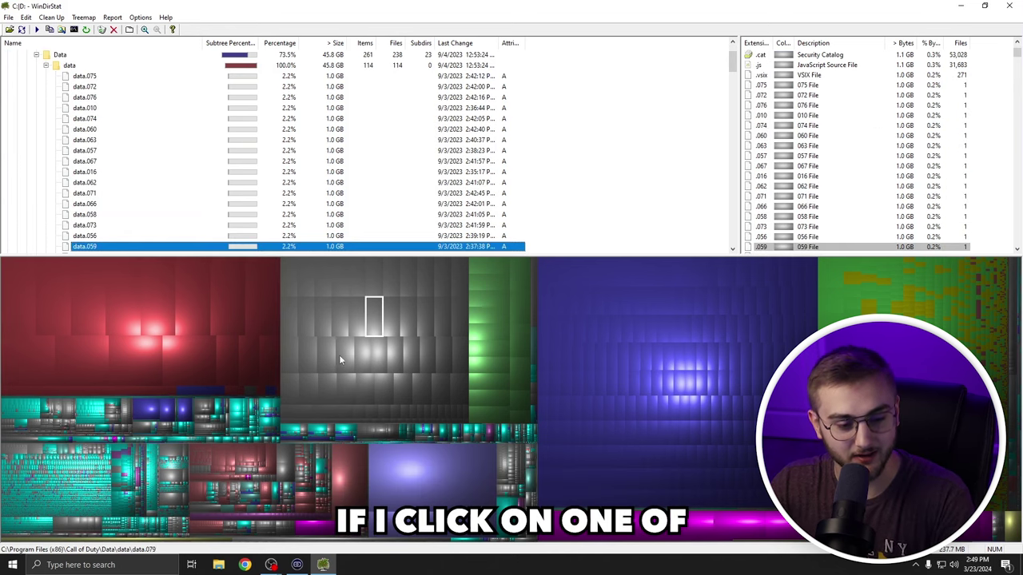
scroll(100, 138, up, 2)
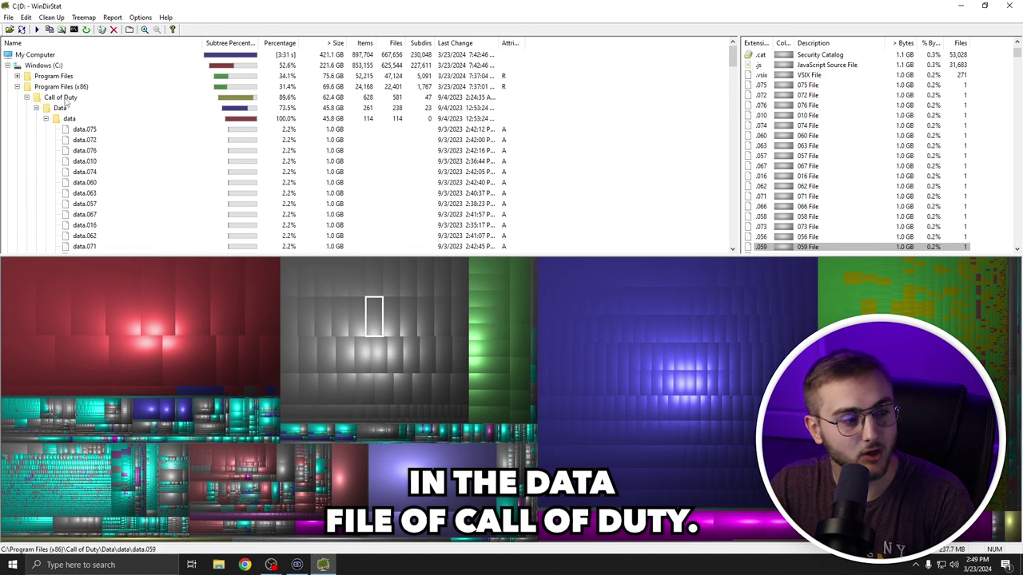
scroll(110, 166, down, 2)
click(339, 315)
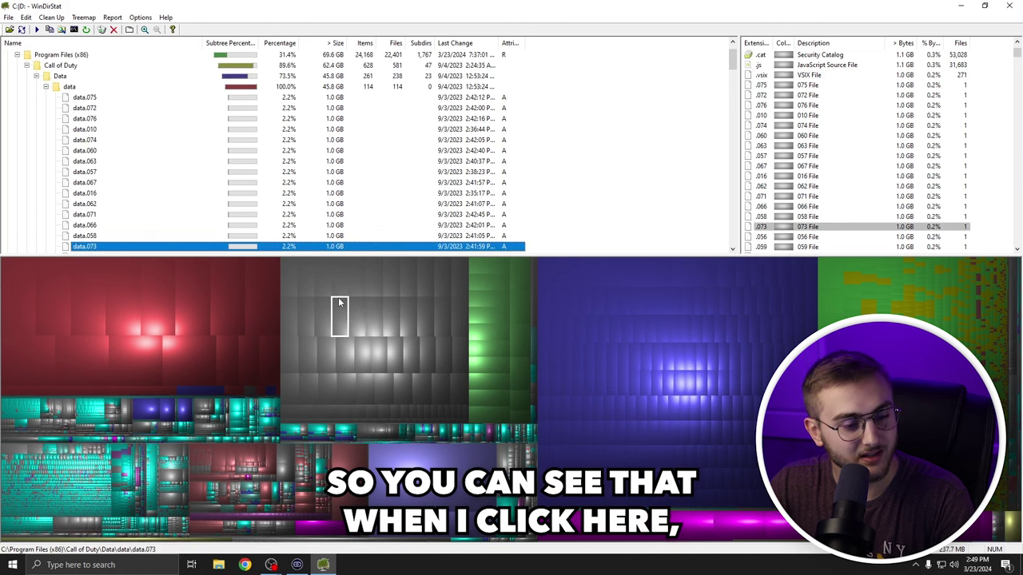
scroll(112, 223, up, 2)
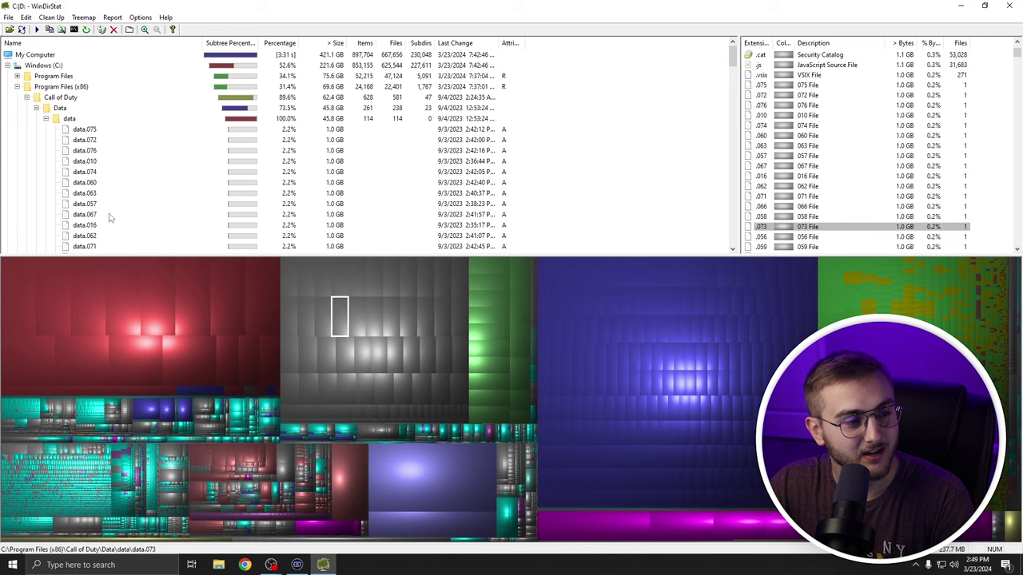
click(71, 98)
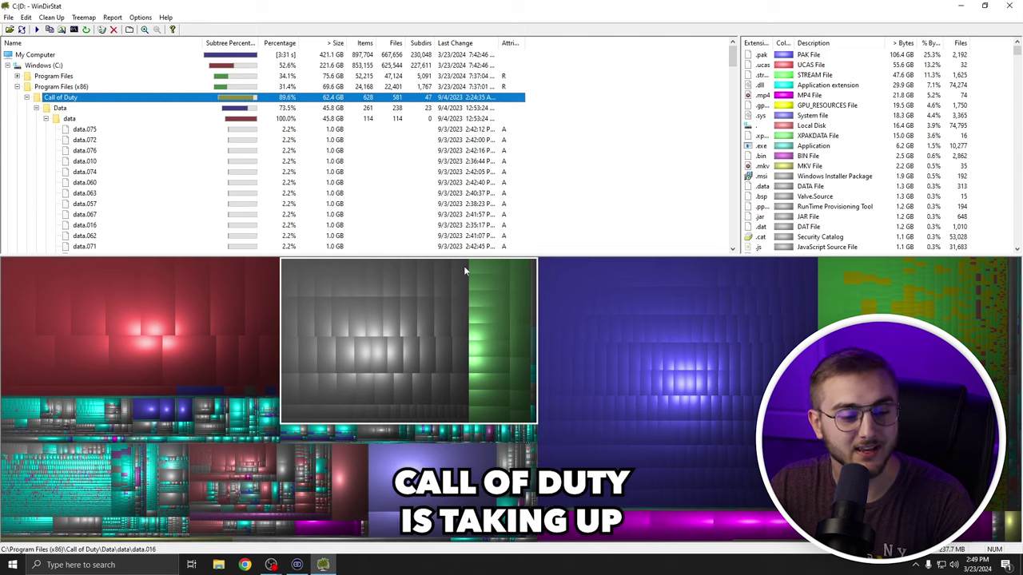
click(132, 317)
click(408, 317)
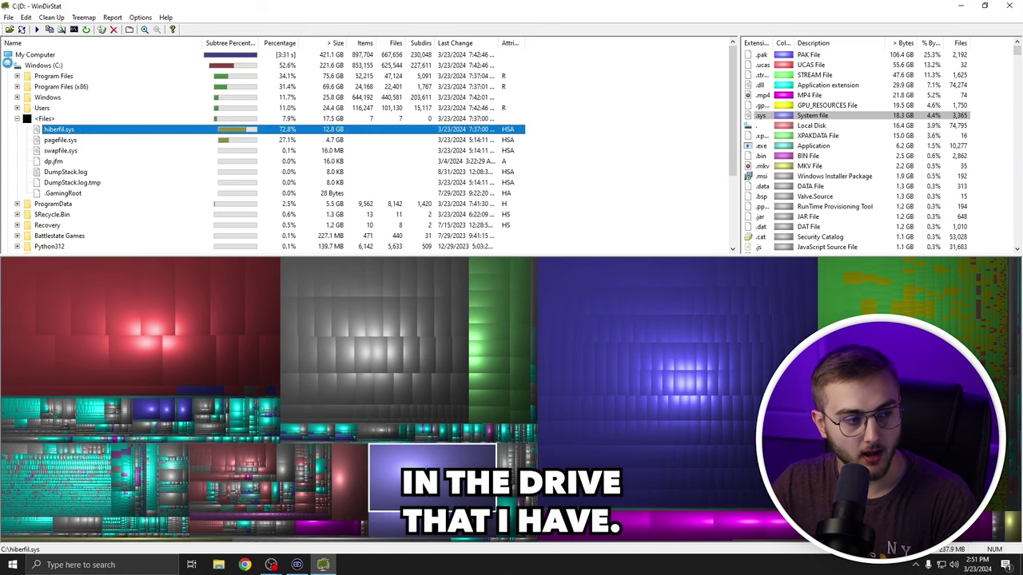
Collapse the Windows (C:) tree, and trace a file in the large blue treemap area to the Sea of Thieves folder
click(7, 65)
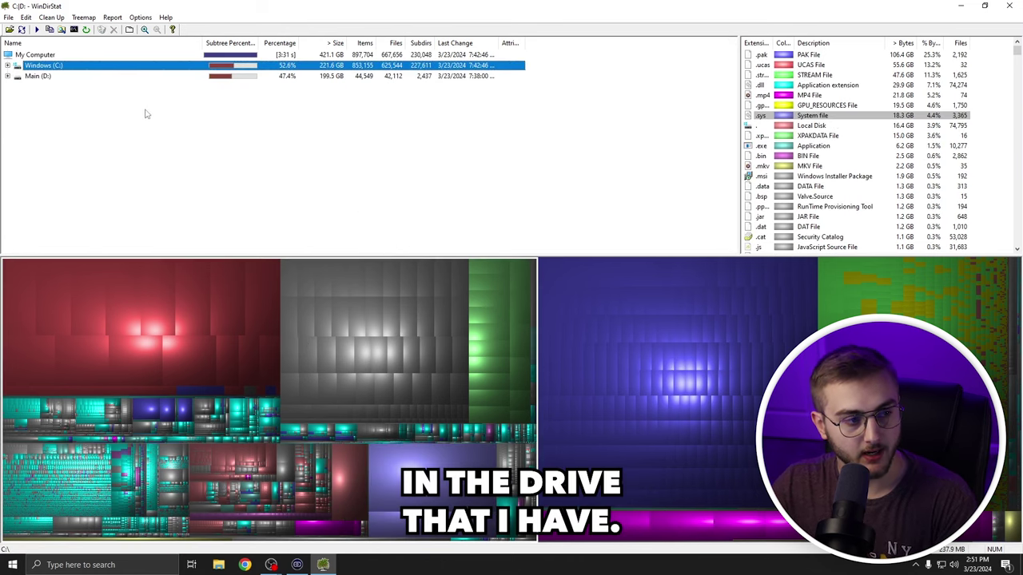
click(688, 340)
scroll(179, 226, down, 1)
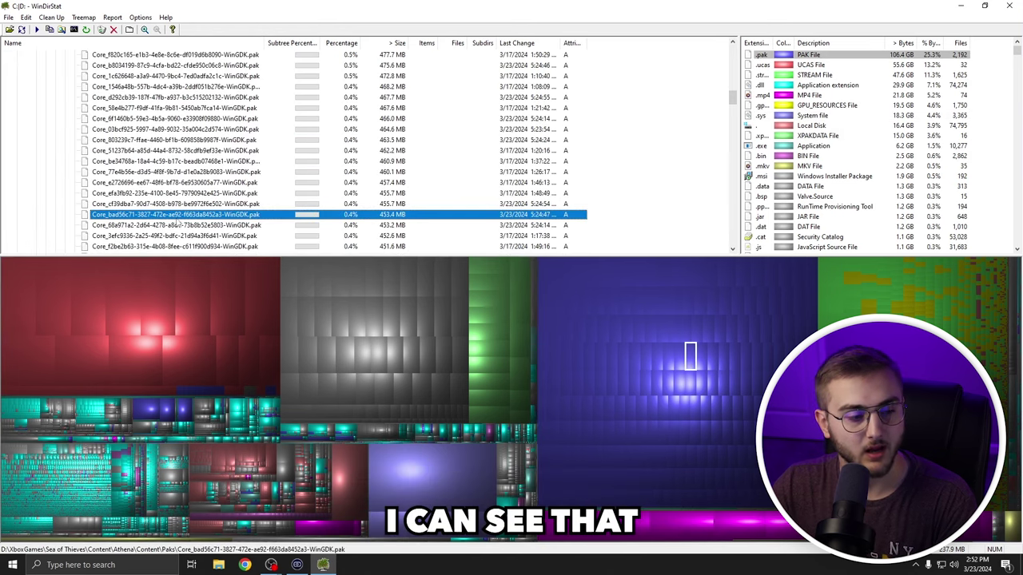
scroll(178, 226, up, 10)
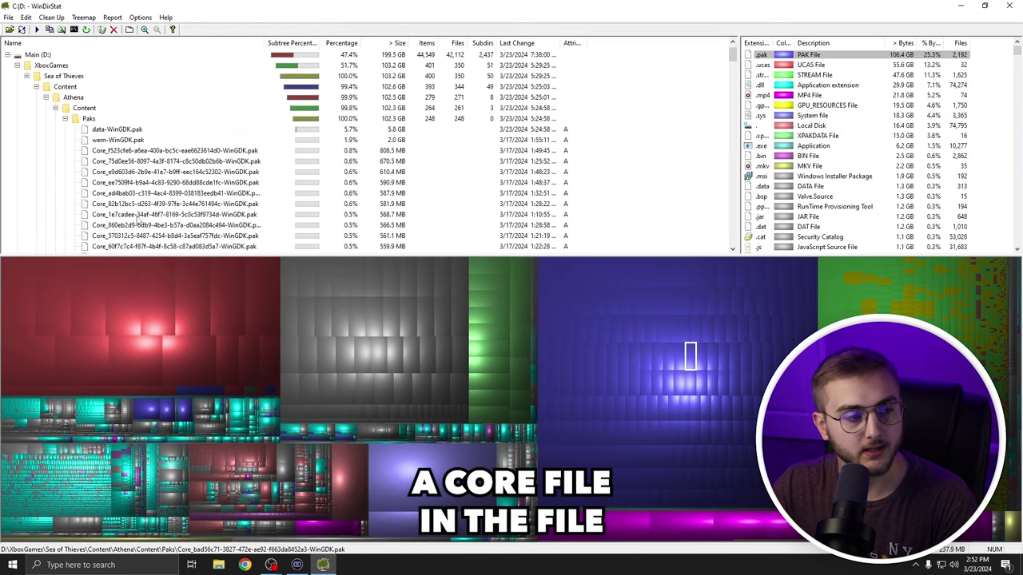
scroll(48, 125, up, 1)
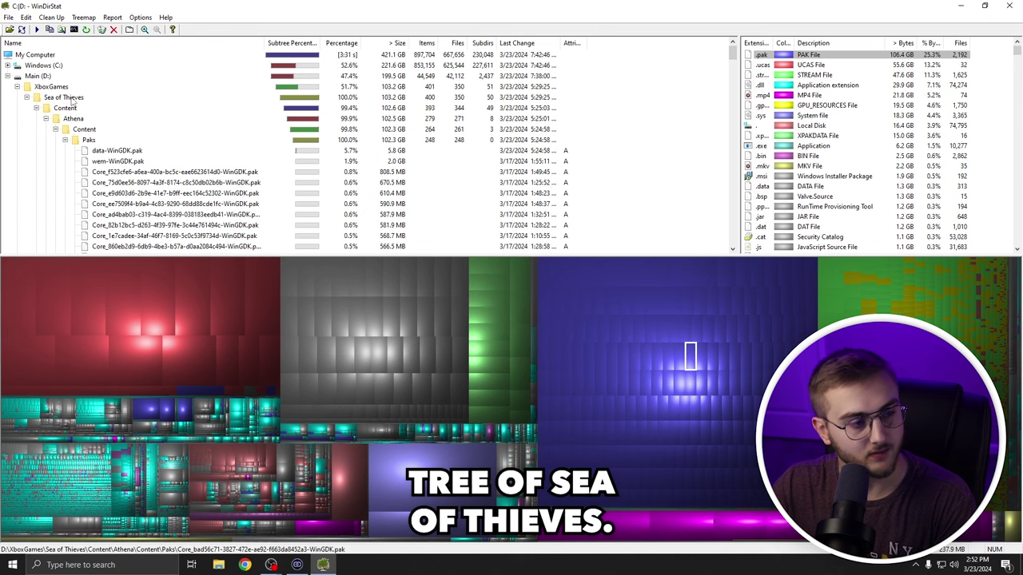
click(71, 98)
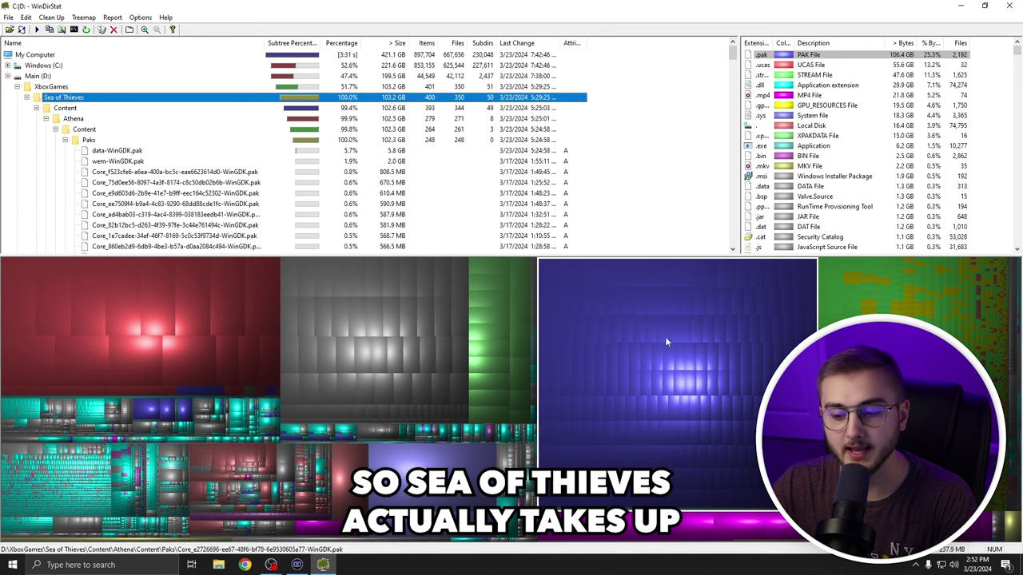
Trace a STREAM file in the large green area of drive D: to the Helldivers 2 folder and outline its share
click(502, 344)
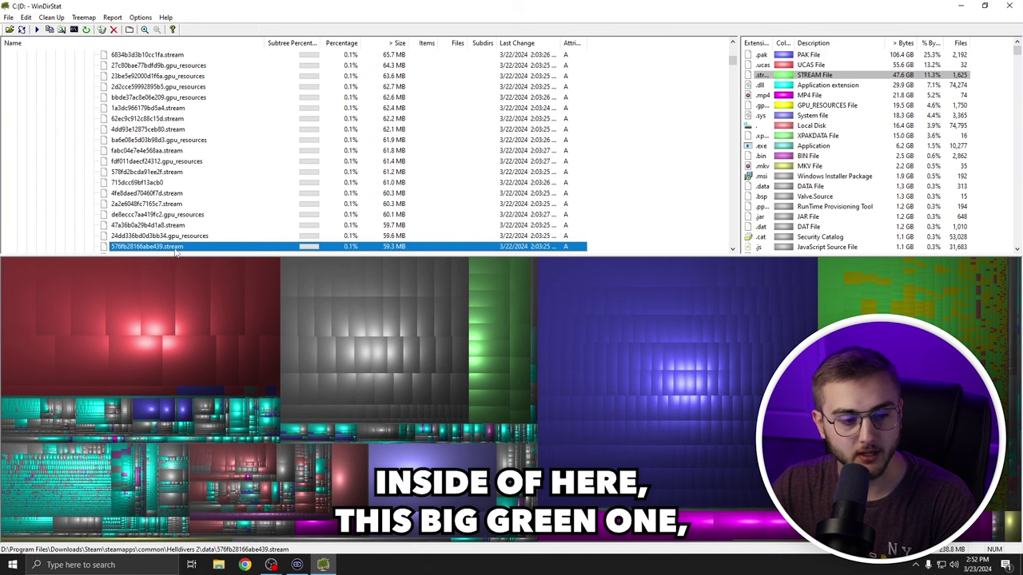
scroll(200, 232, up, 10)
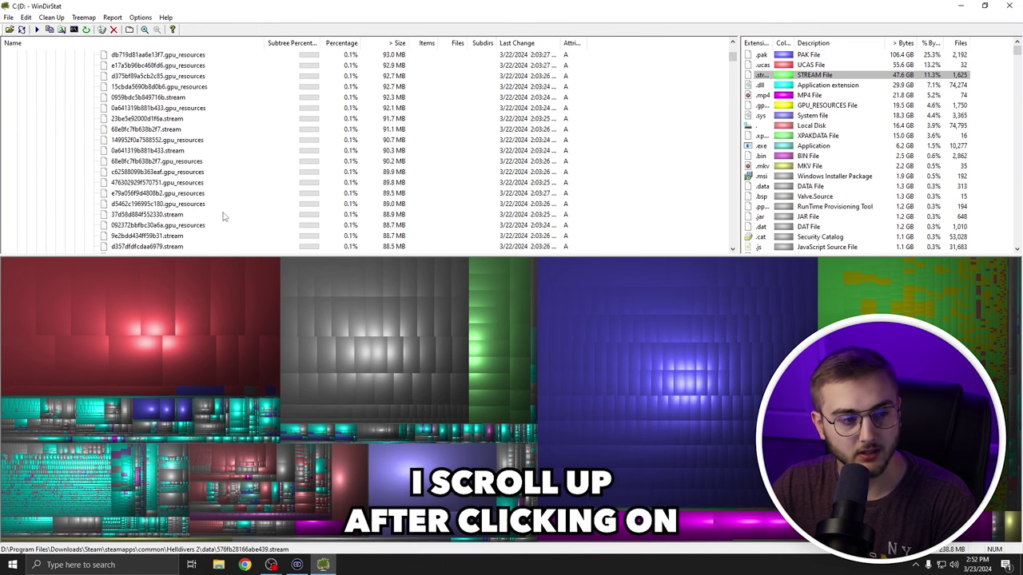
scroll(224, 215, up, 20)
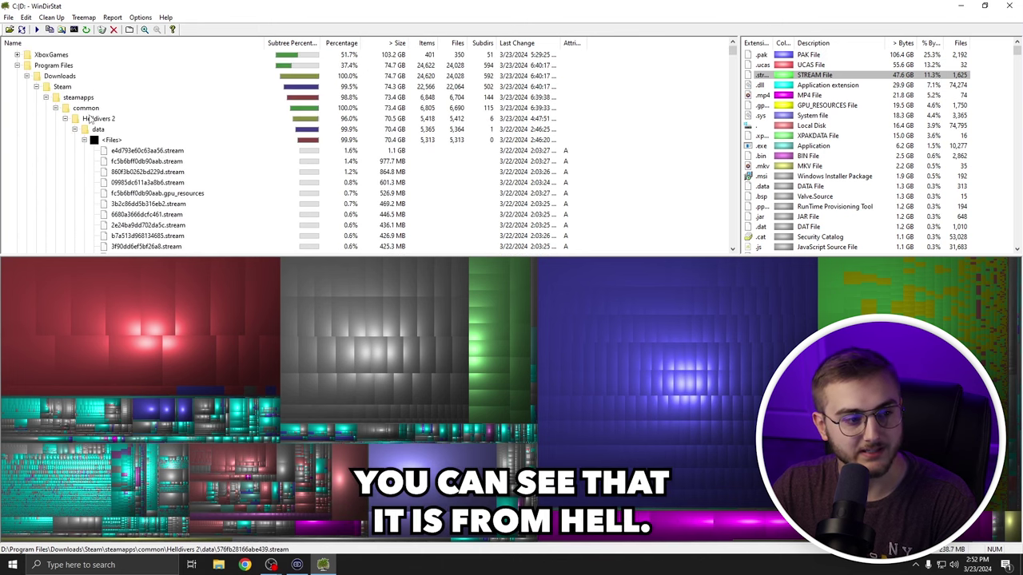
click(92, 118)
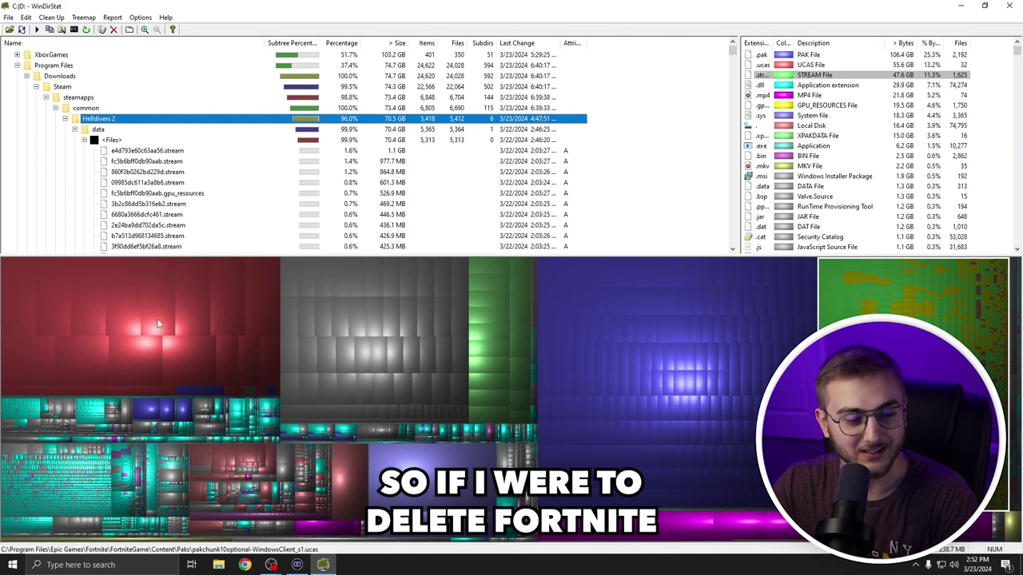
Pick out the Fortnite and Call of Duty areas in the treemap as candidates for deletion
click(125, 302)
click(391, 316)
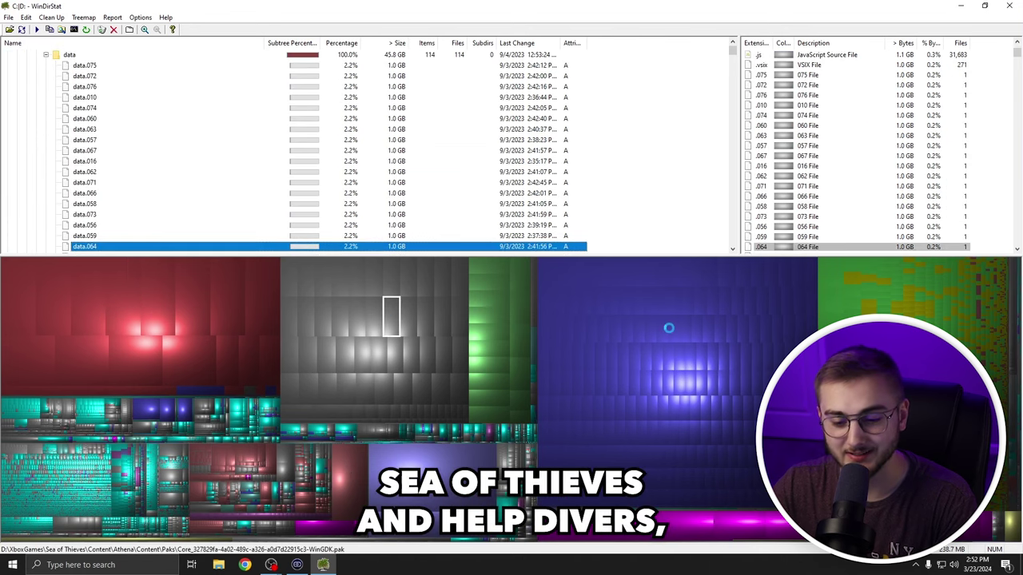